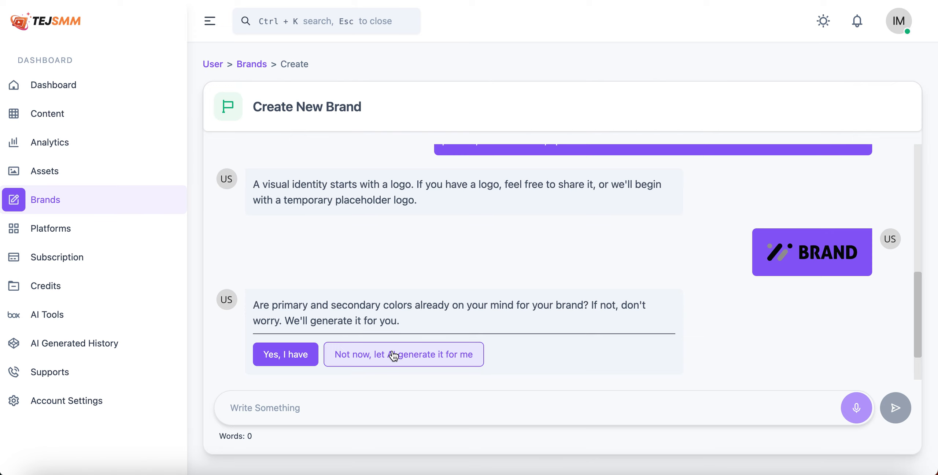
- Have AI generate the brand colors and save Art as the only brand type
click(393, 355)
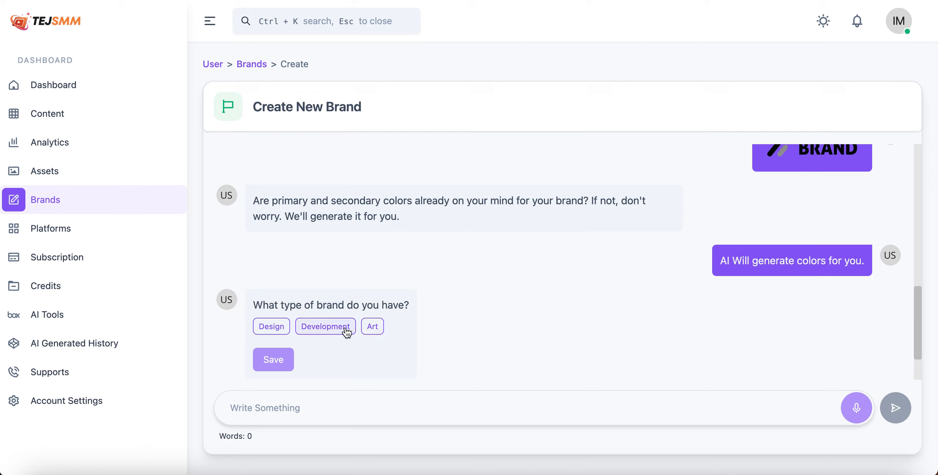
click(281, 337)
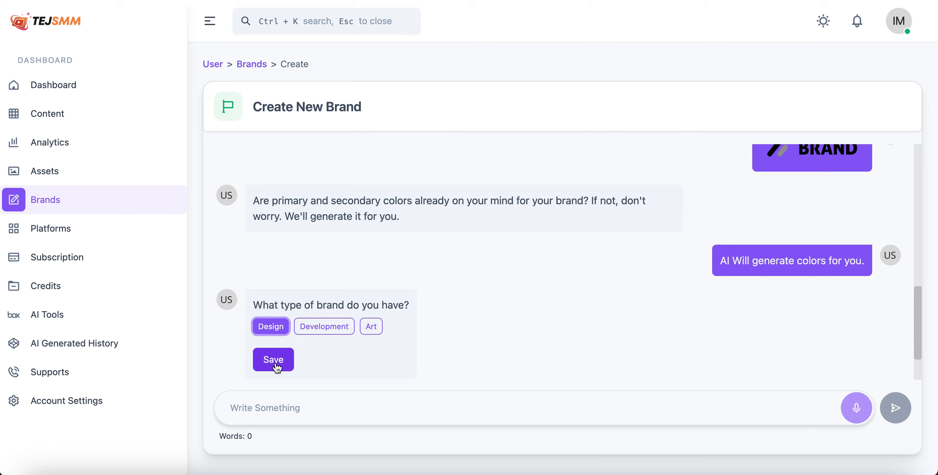
click(374, 335)
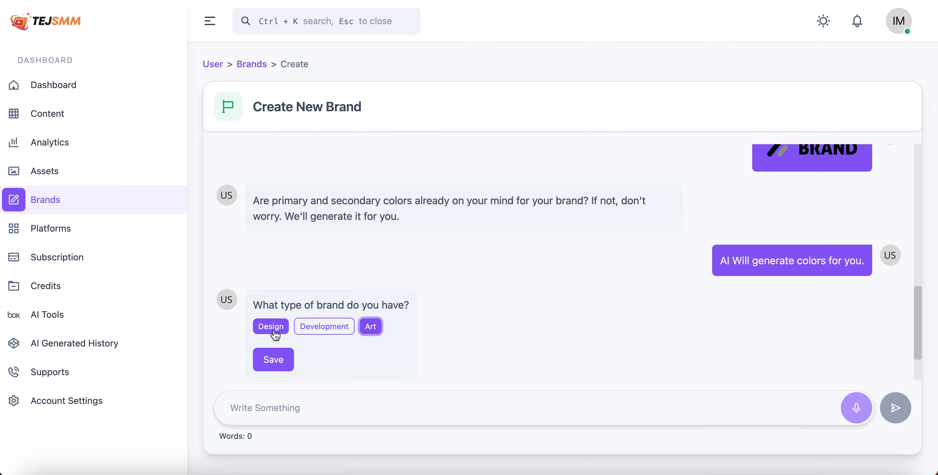
click(316, 326)
click(277, 330)
click(305, 330)
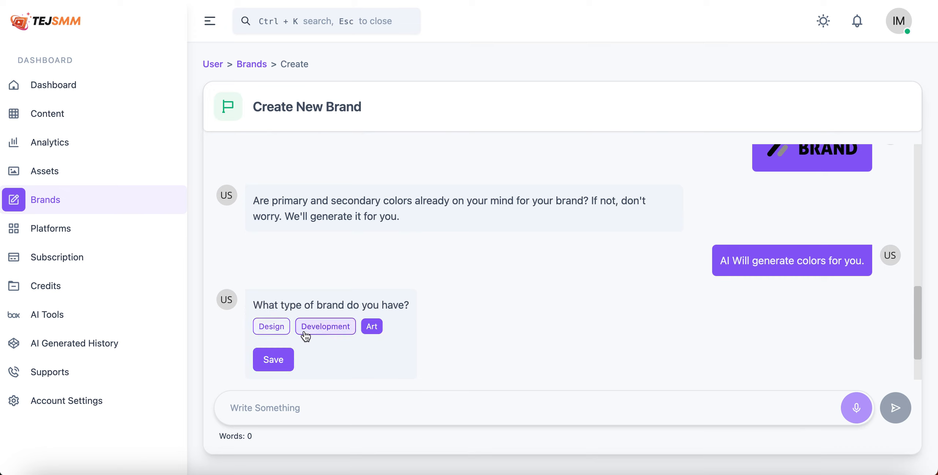
click(274, 359)
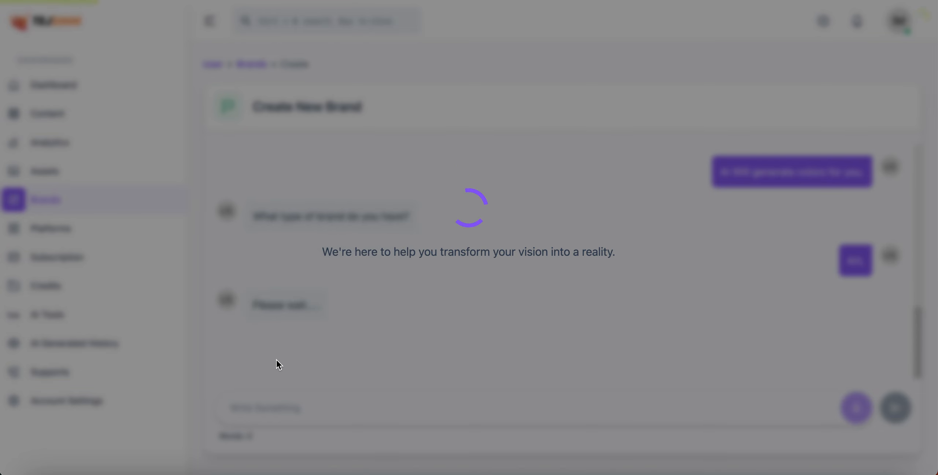
- Review the generated brand page, including the tagline, description, colors, logo and brand identity
scroll(276, 361, down, 10)
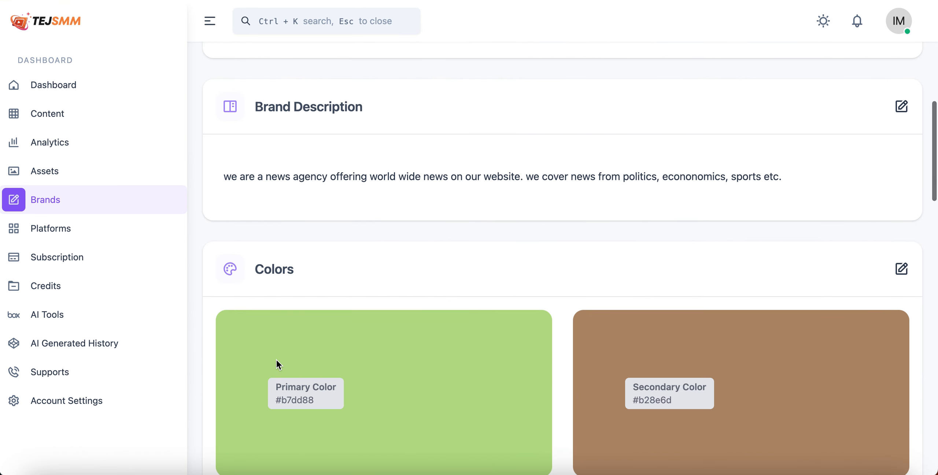
scroll(276, 361, down, 3)
scroll(276, 363, down, 5)
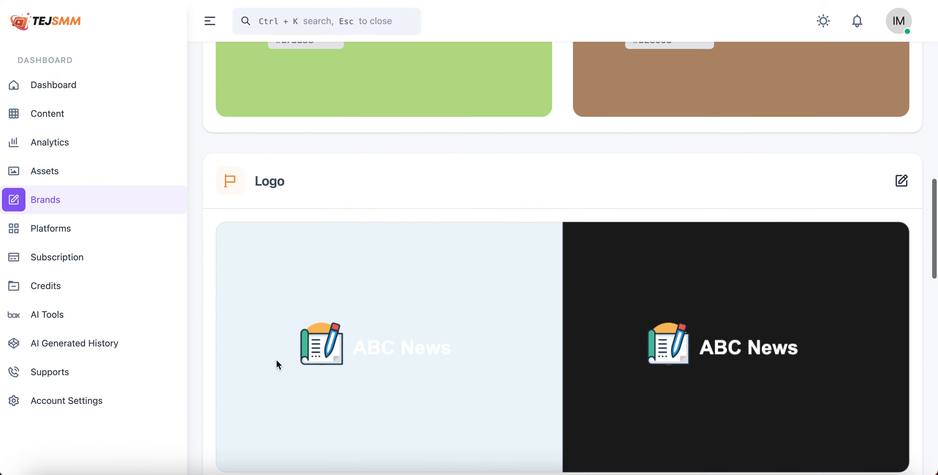
scroll(277, 363, down, 4)
scroll(277, 364, up, 20)
scroll(276, 362, down, 10)
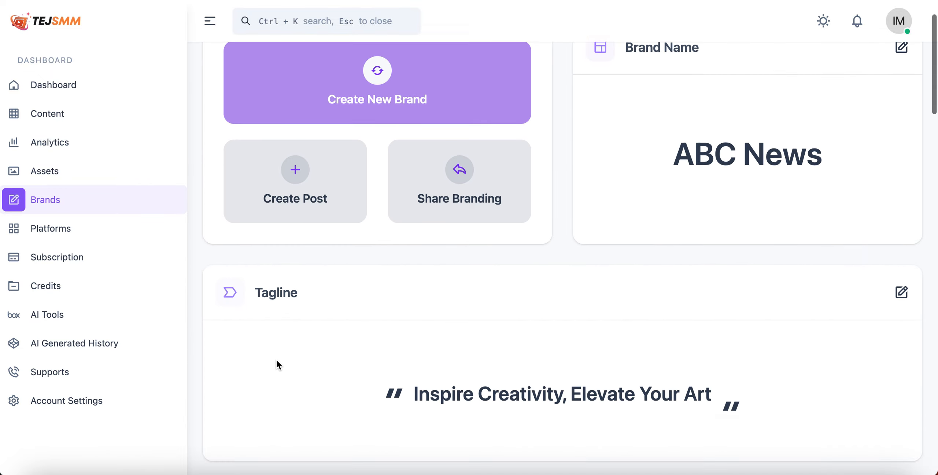
scroll(277, 363, down, 3)
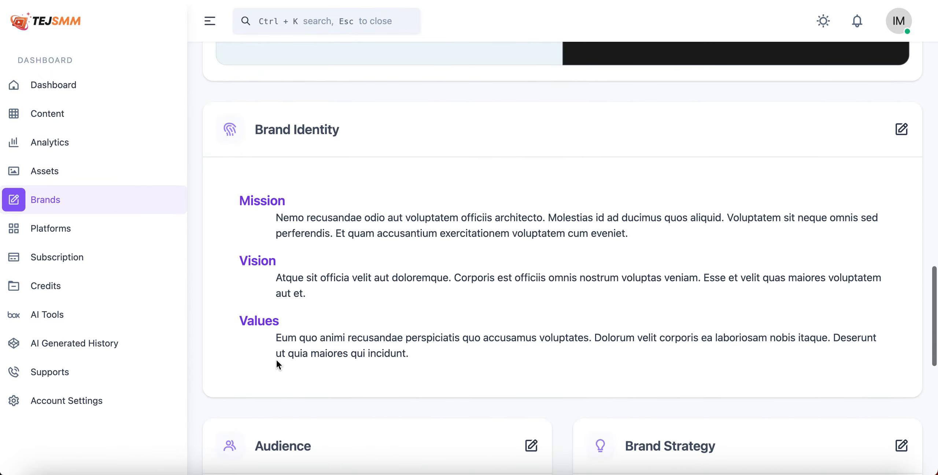
scroll(276, 363, up, 10)
scroll(277, 362, up, 5)
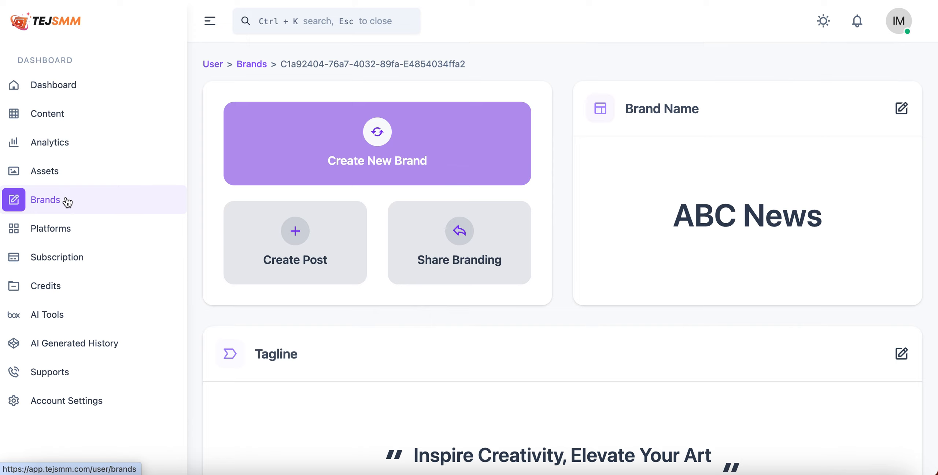
- Start a new post for Sunday, Nov 10 in the content calendar and select ABC News as its brand
click(90, 108)
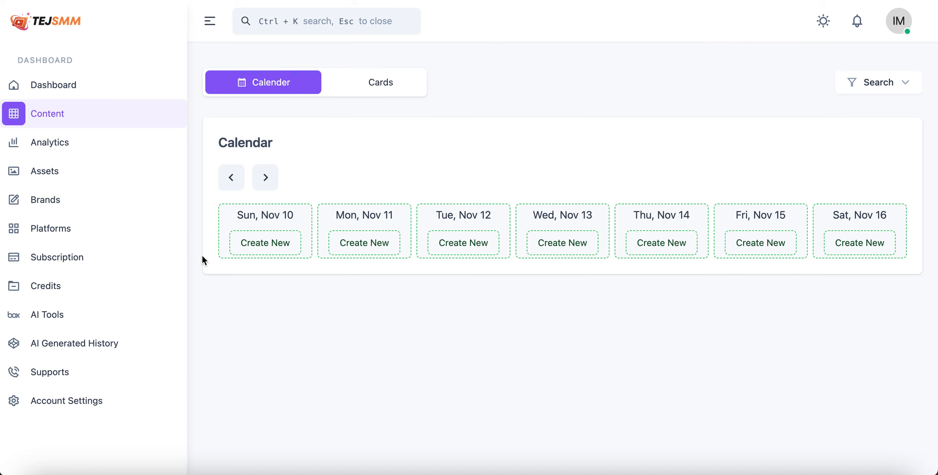
click(256, 251)
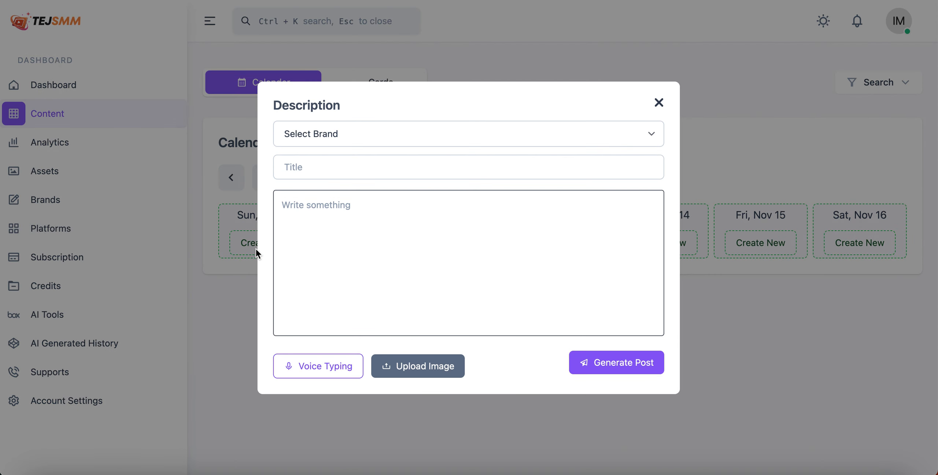
click(375, 136)
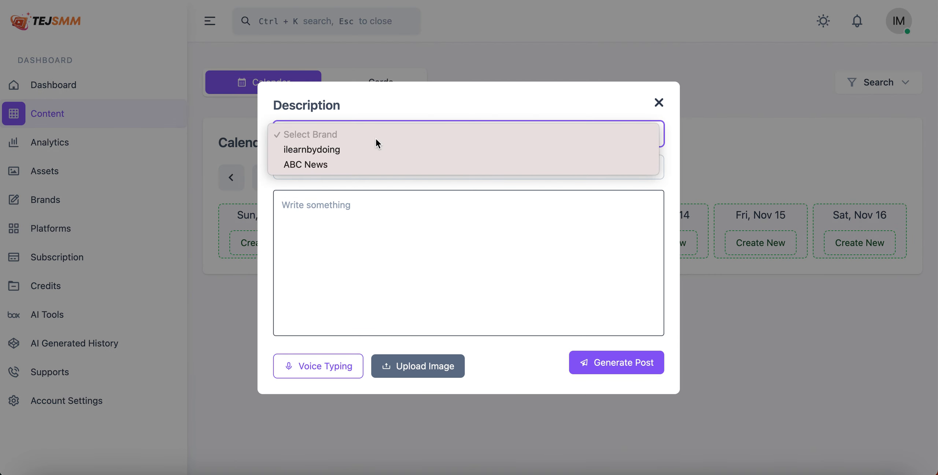
click(370, 165)
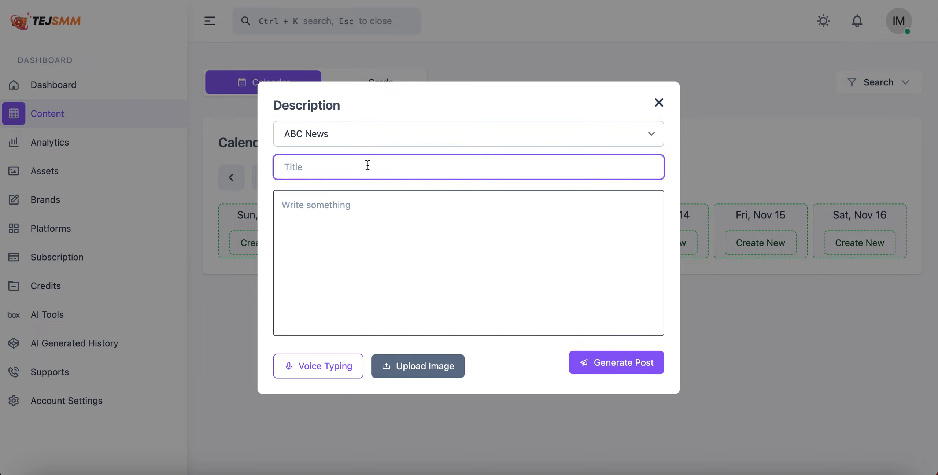
- Title the post "India news", enter "india news" as its description and generate the post
text(India news)
click(363, 200)
text(india news)
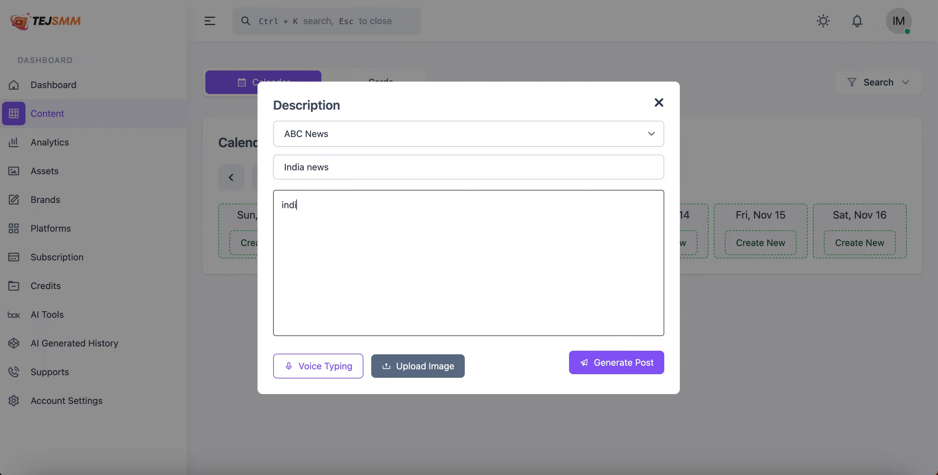
click(612, 366)
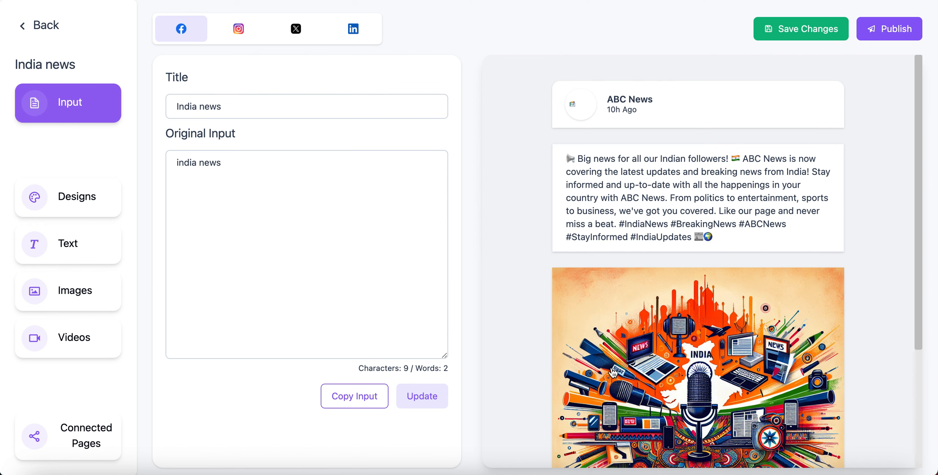
- Open the generated post's text and look through its Facebook, Instagram, X and LinkedIn versions
click(688, 182)
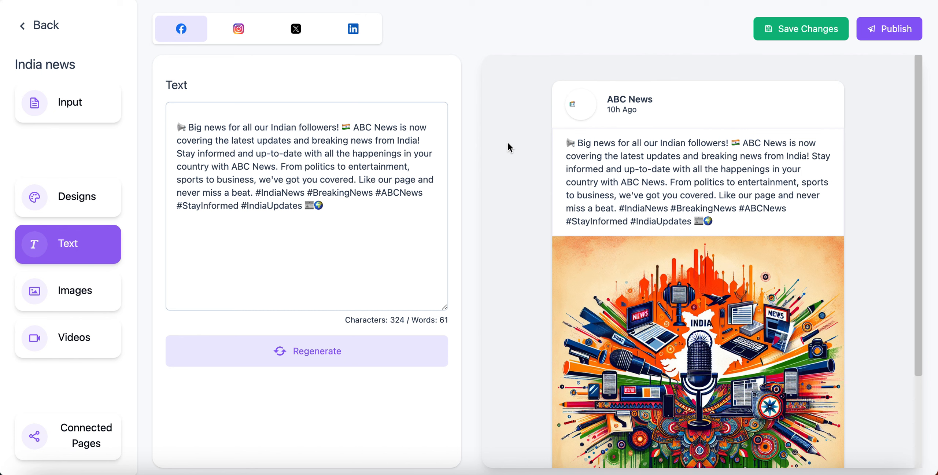
click(249, 34)
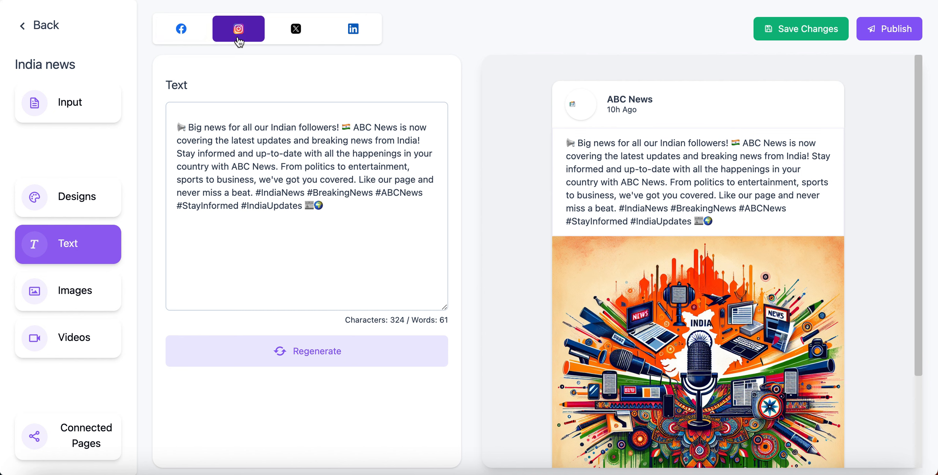
click(295, 35)
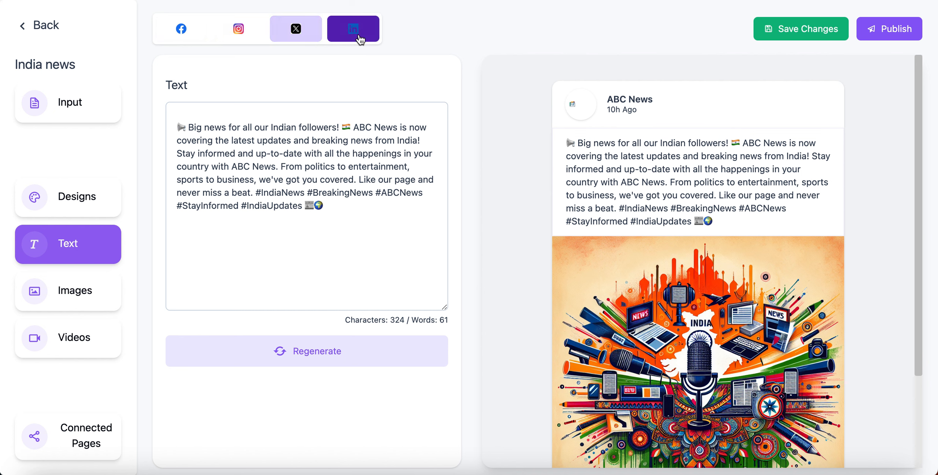
click(365, 37)
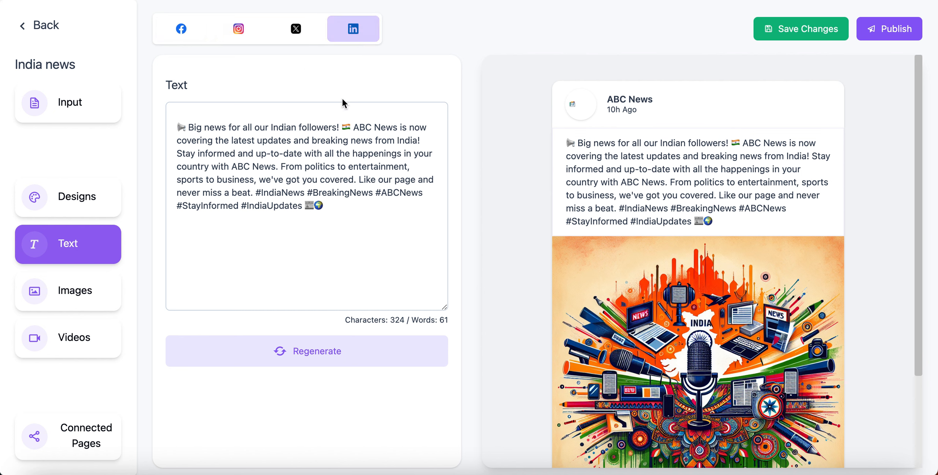
click(691, 157)
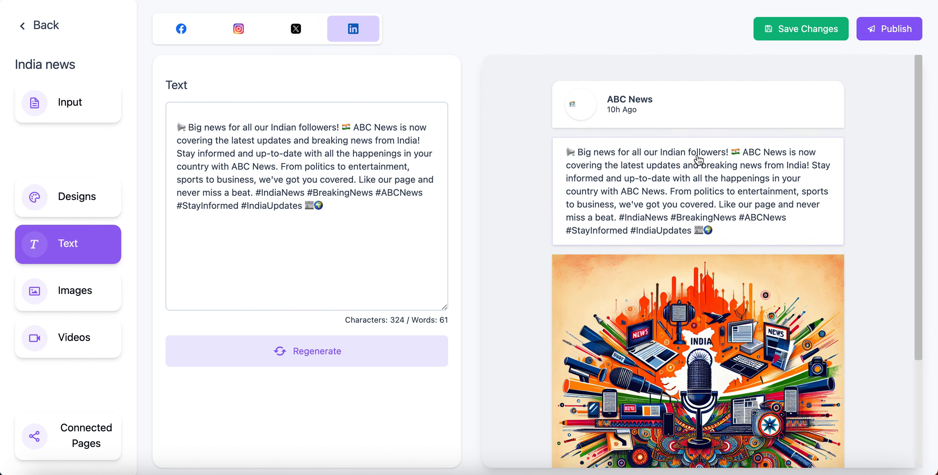
click(181, 29)
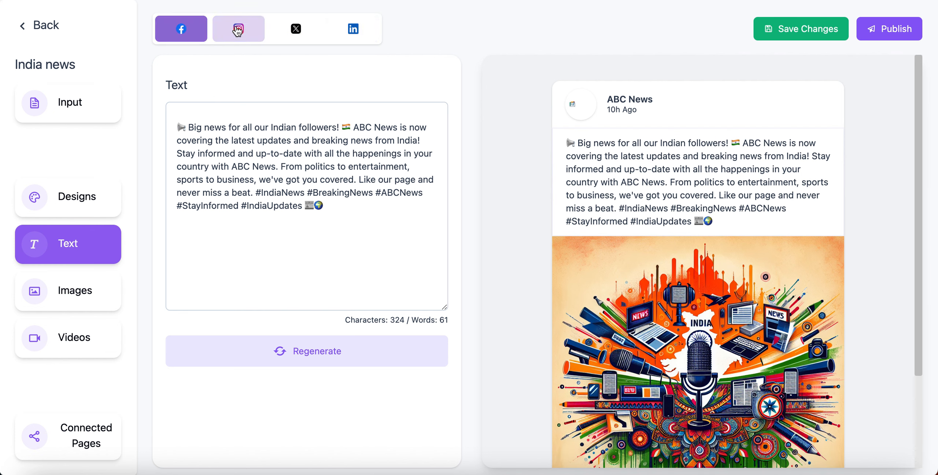
click(238, 28)
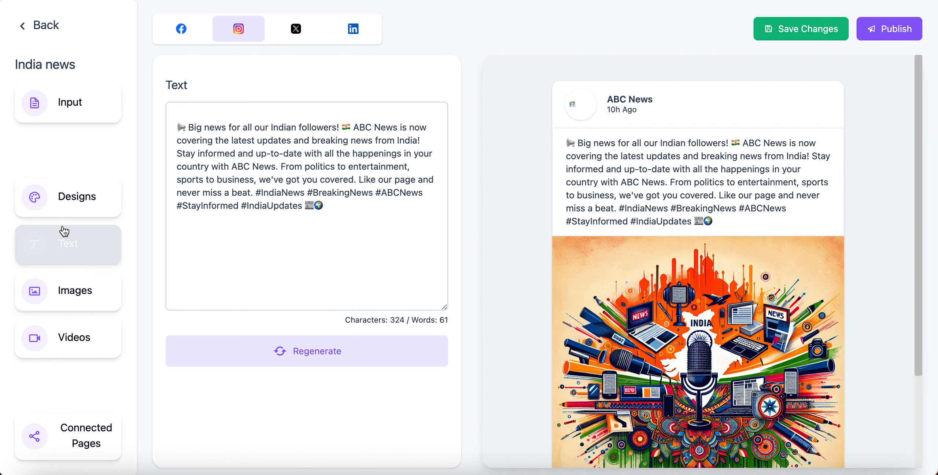
- Examine the design, text, image and video options available for the Instagram post
click(65, 200)
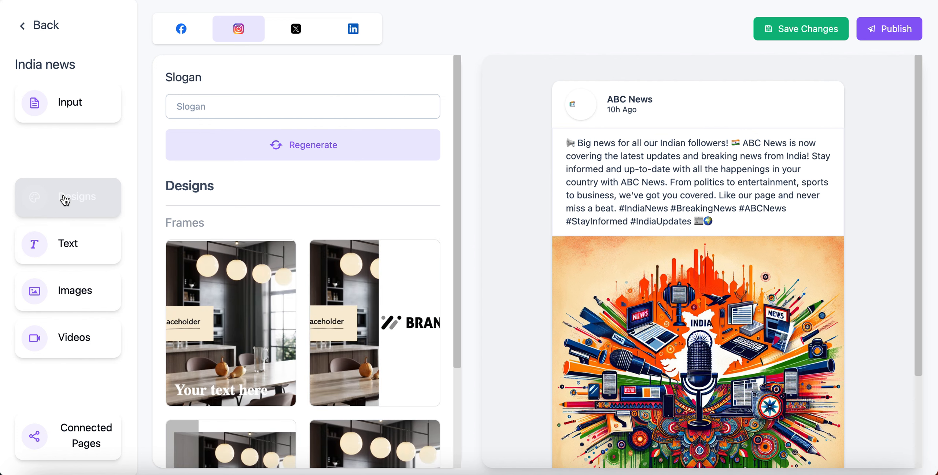
click(68, 249)
click(68, 303)
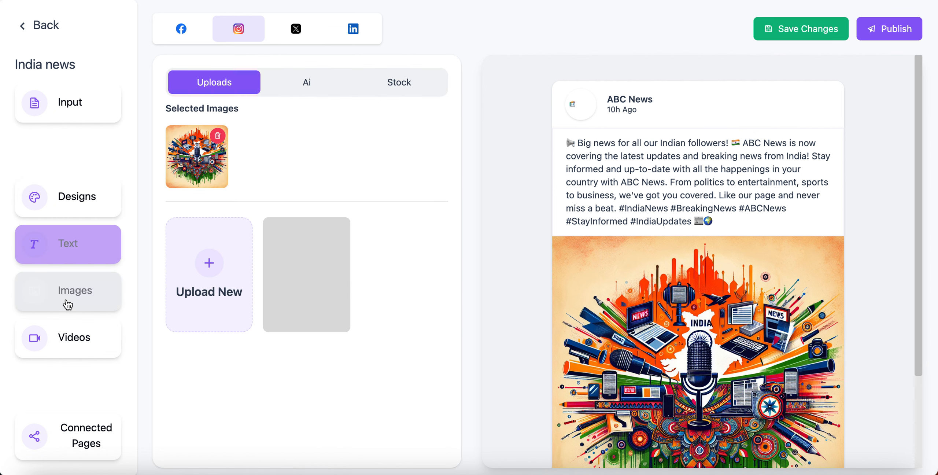
click(76, 338)
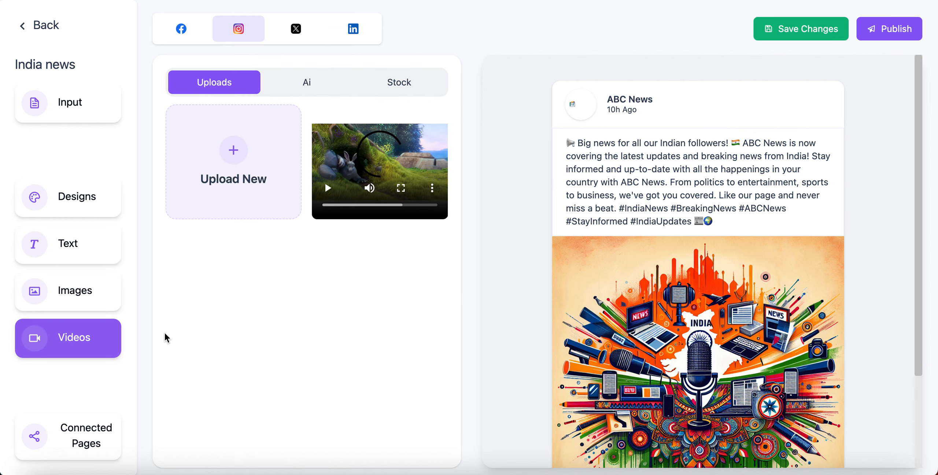
click(92, 245)
click(86, 288)
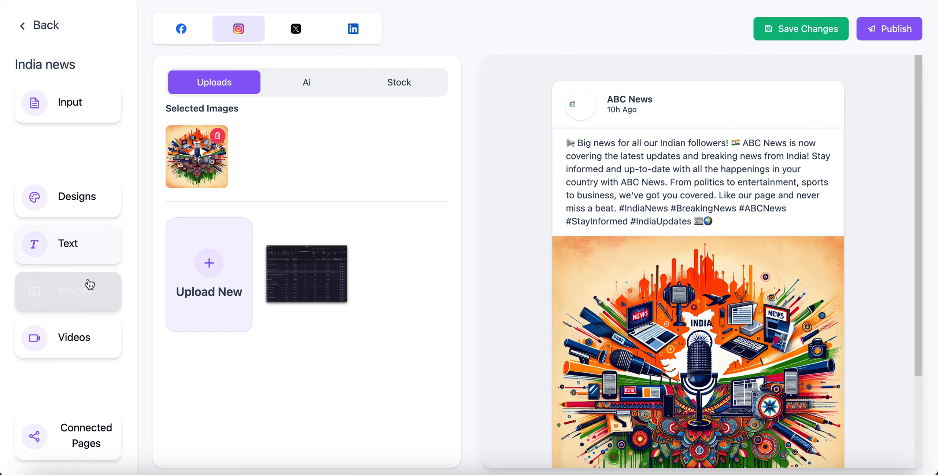
click(79, 202)
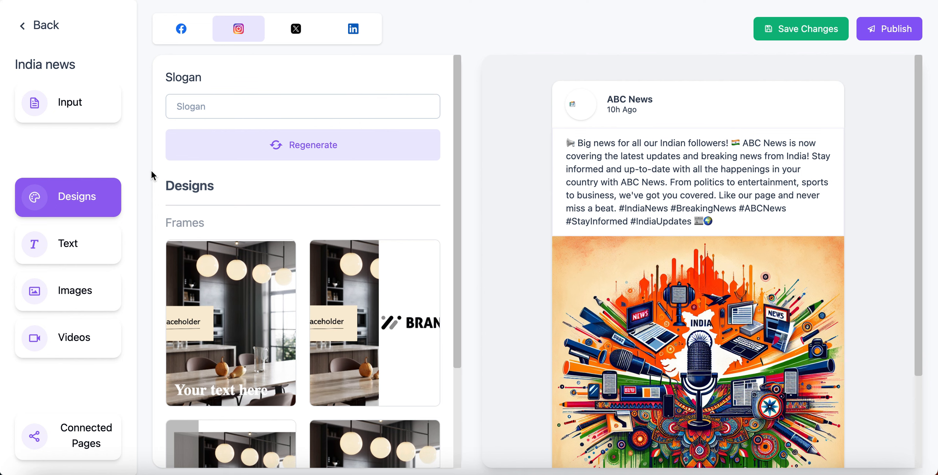
- Add the connected ilearnbydoing Instagram account as the post's target page and save the changes
click(184, 28)
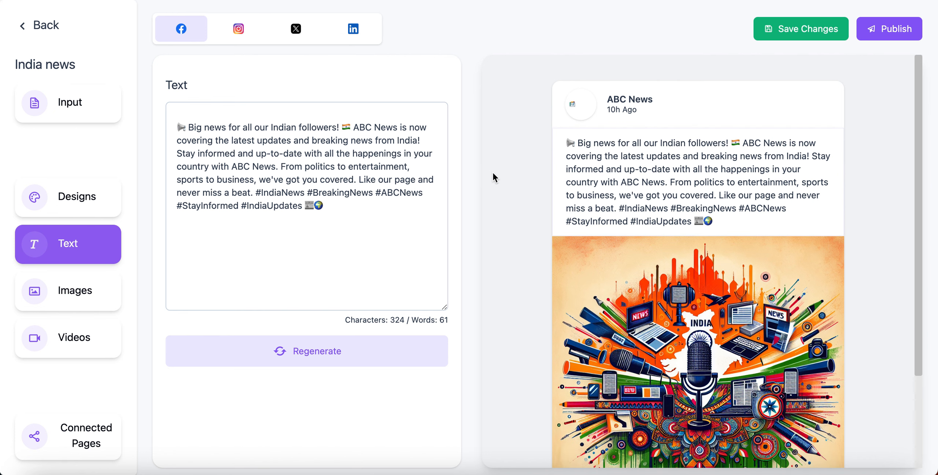
click(69, 419)
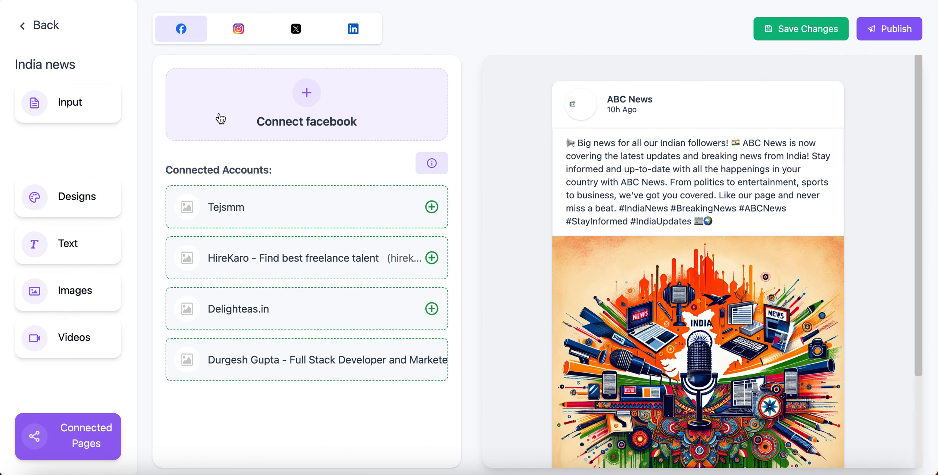
click(239, 38)
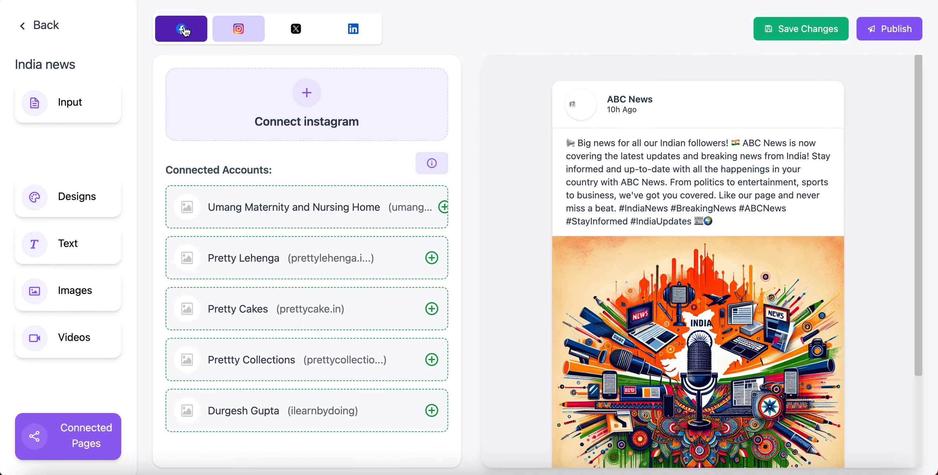
click(432, 410)
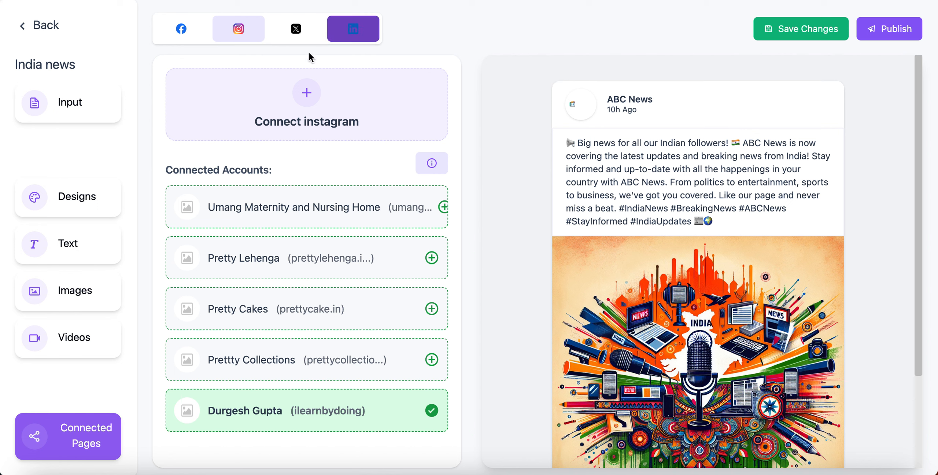
click(791, 35)
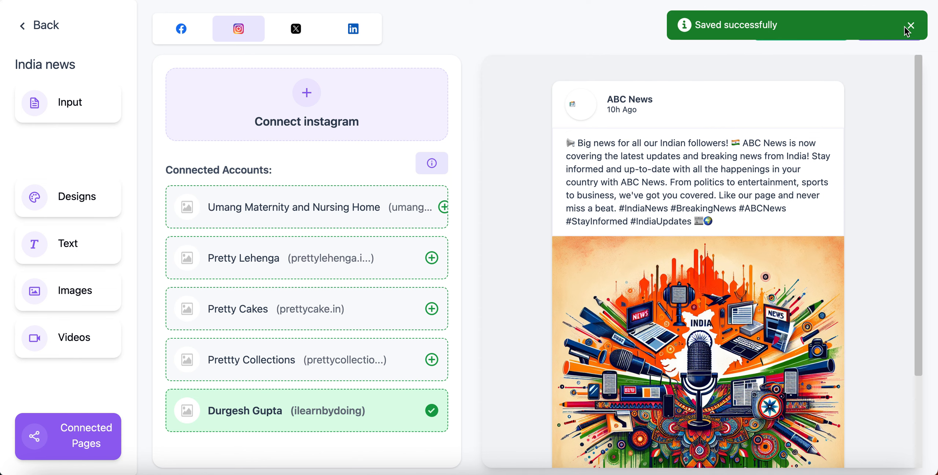
- Schedule the India news post for publishing to Instagram on 11/11/2024 at 10:27 PM instead of publishing it instantly
click(912, 33)
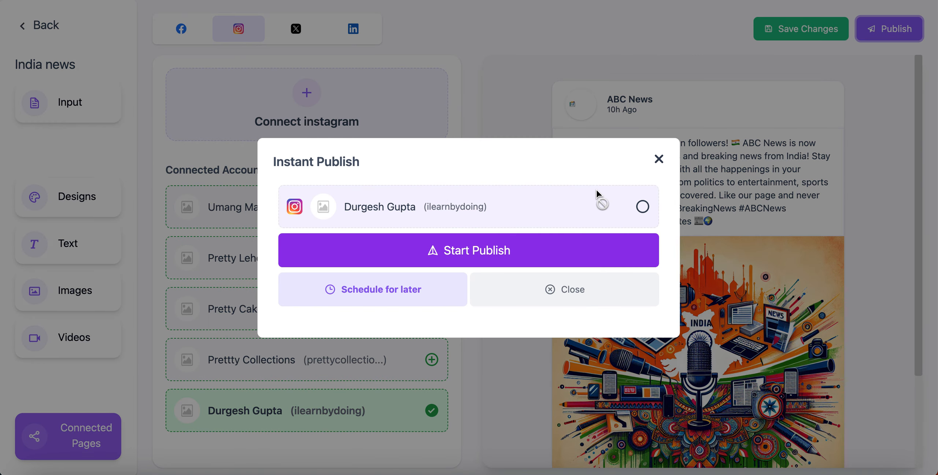
click(419, 289)
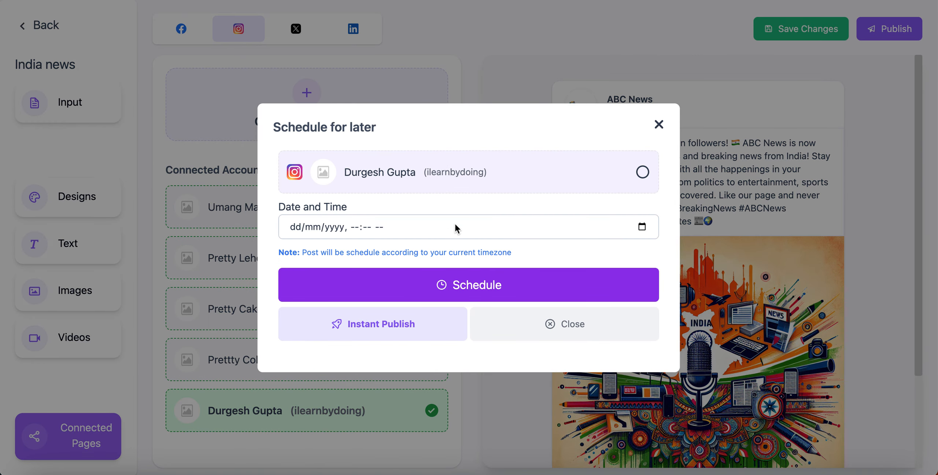
click(651, 229)
click(645, 228)
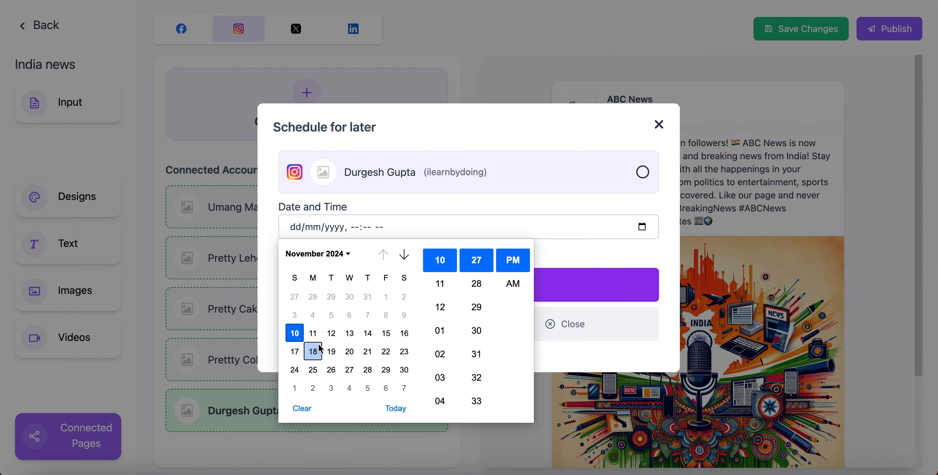
click(312, 333)
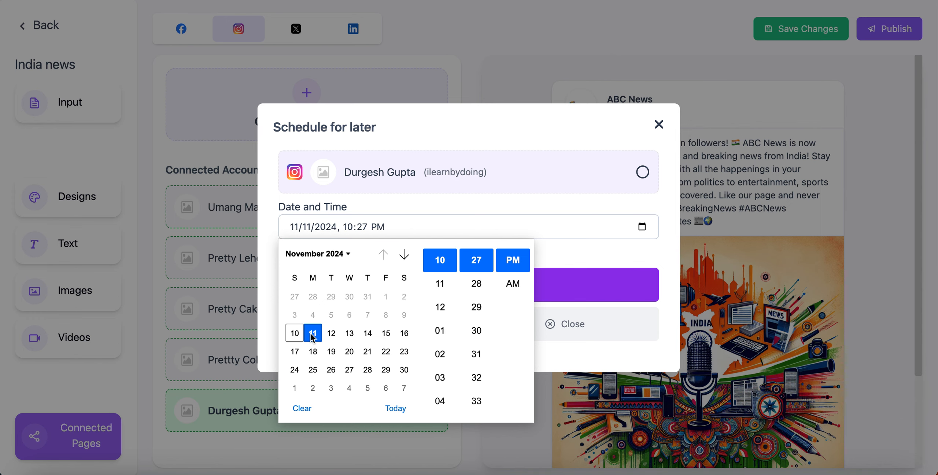
click(554, 207)
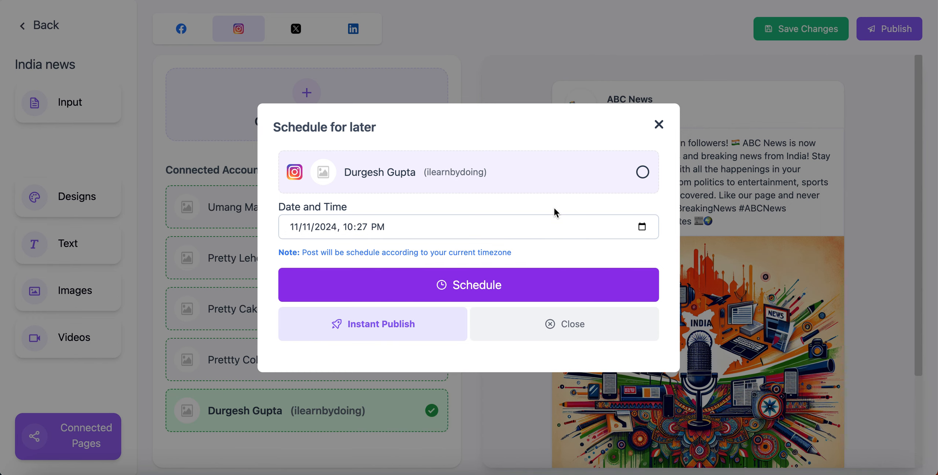
click(530, 298)
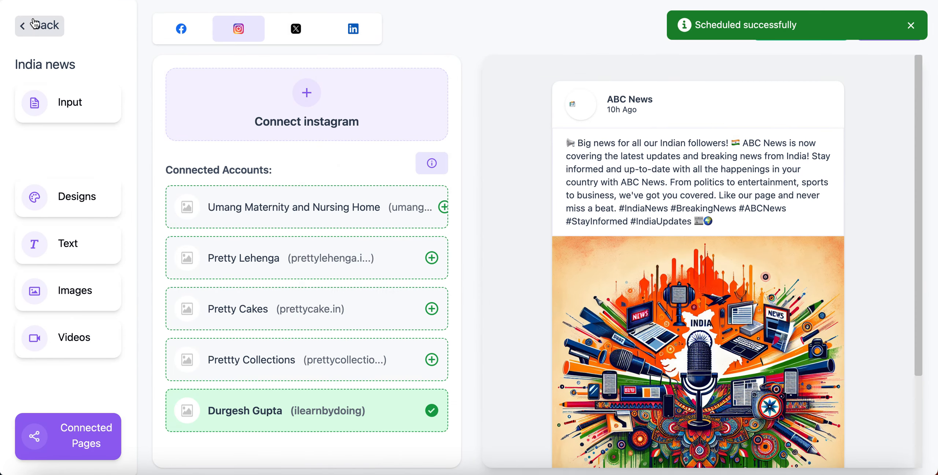
- Check the scheduled post on the content calendar under Mon, Nov 11, open it and return to the calendar
click(35, 24)
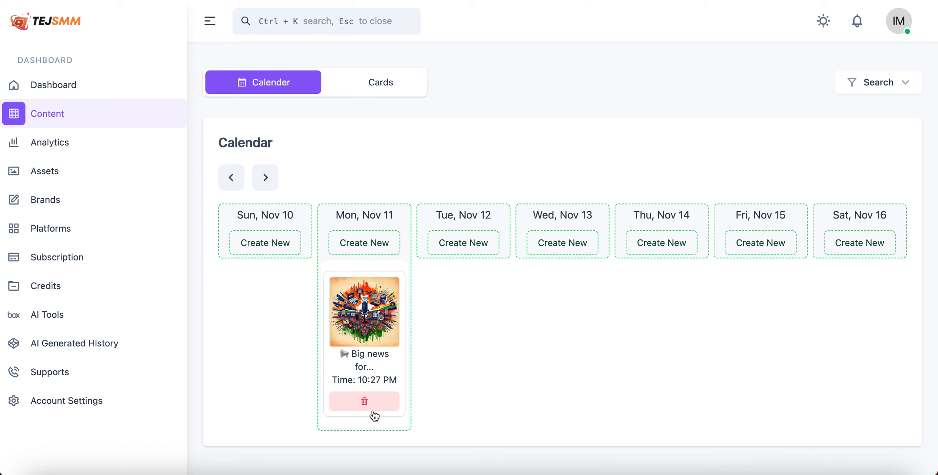
click(366, 358)
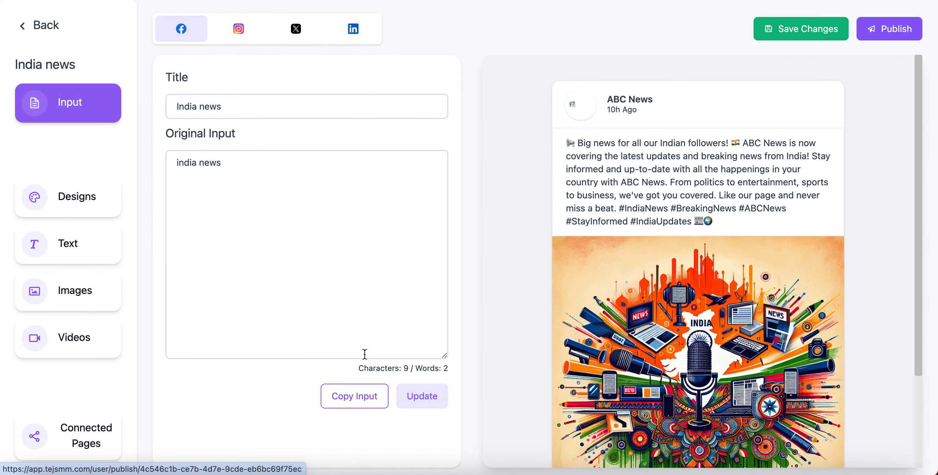
click(47, 32)
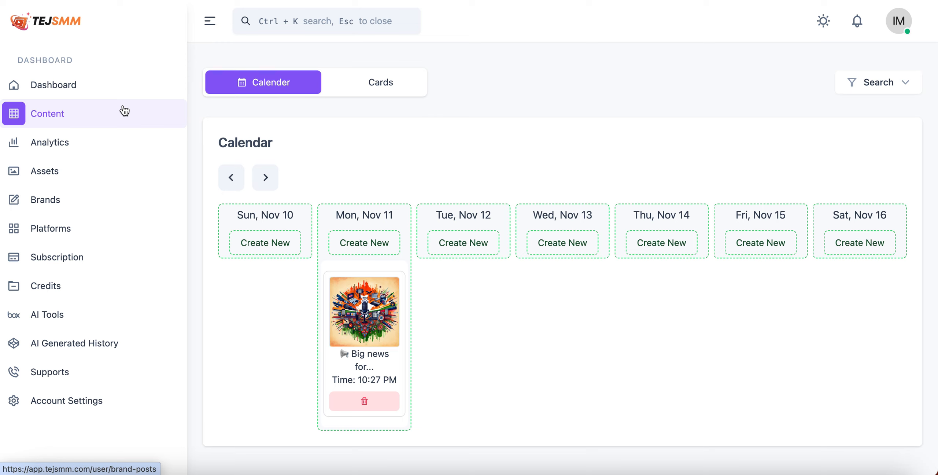
- Open the TejSMM home page and look through its product preview, features, language support and testimonials
click(65, 24)
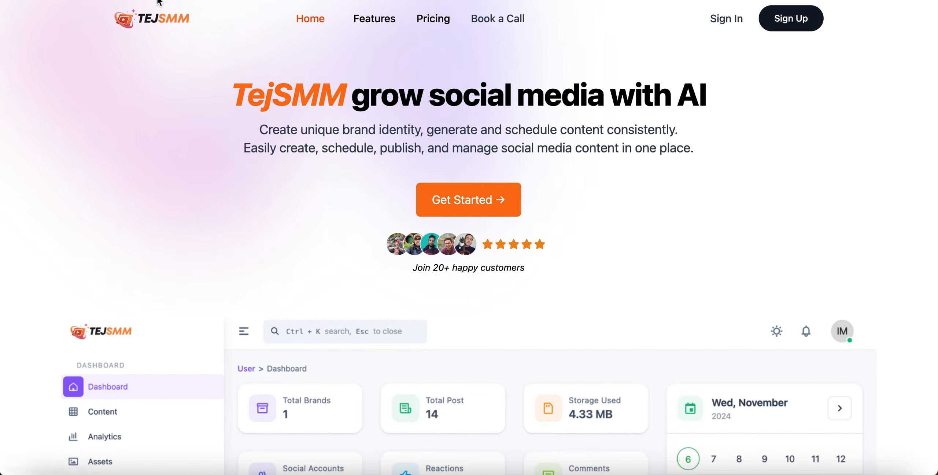
scroll(370, 240, down, 5)
scroll(371, 243, up, 6)
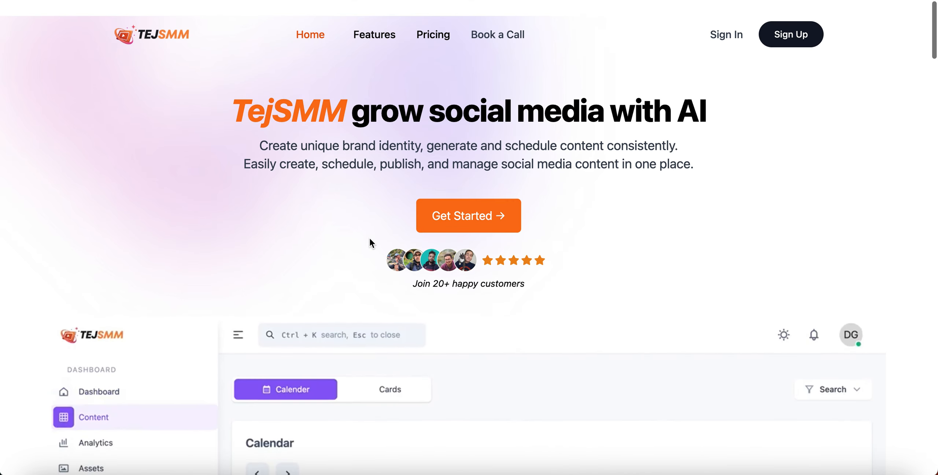
scroll(370, 239, down, 10)
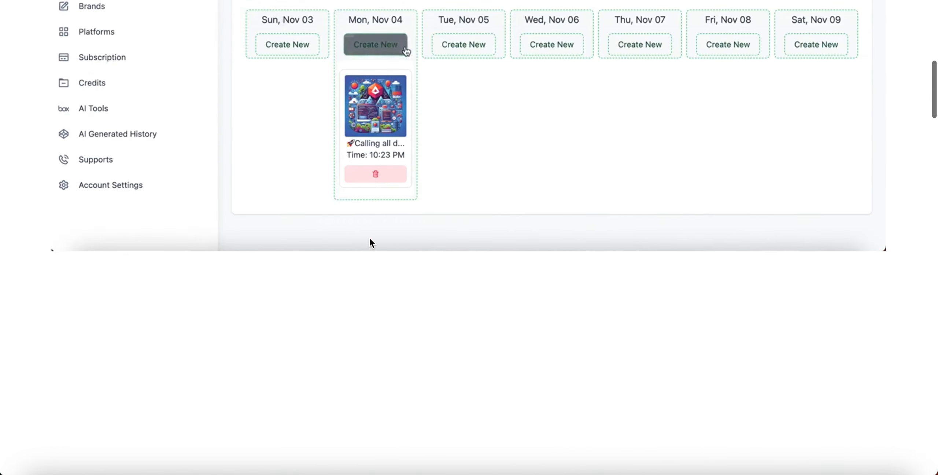
scroll(369, 240, down, 15)
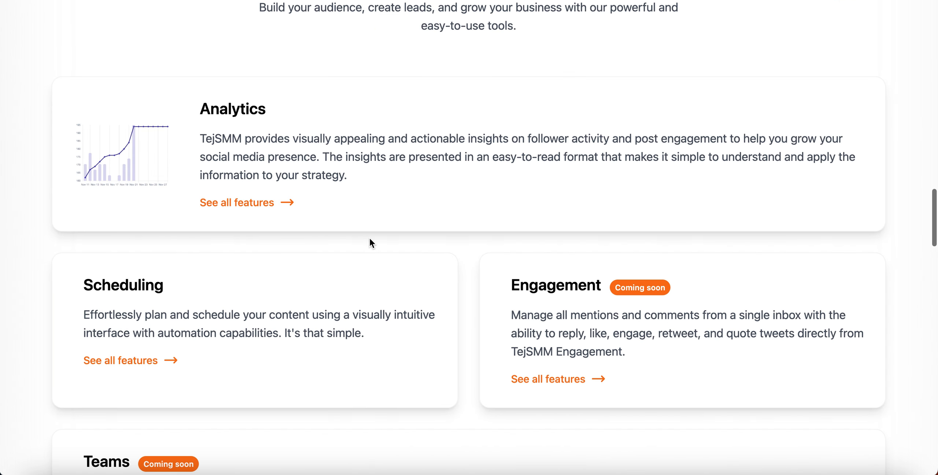
scroll(370, 240, down, 10)
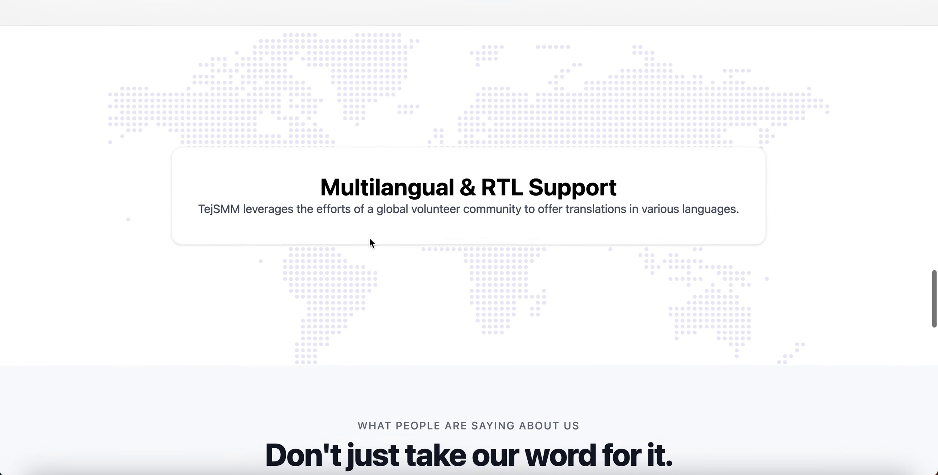
scroll(369, 240, down, 5)
scroll(370, 239, down, 10)
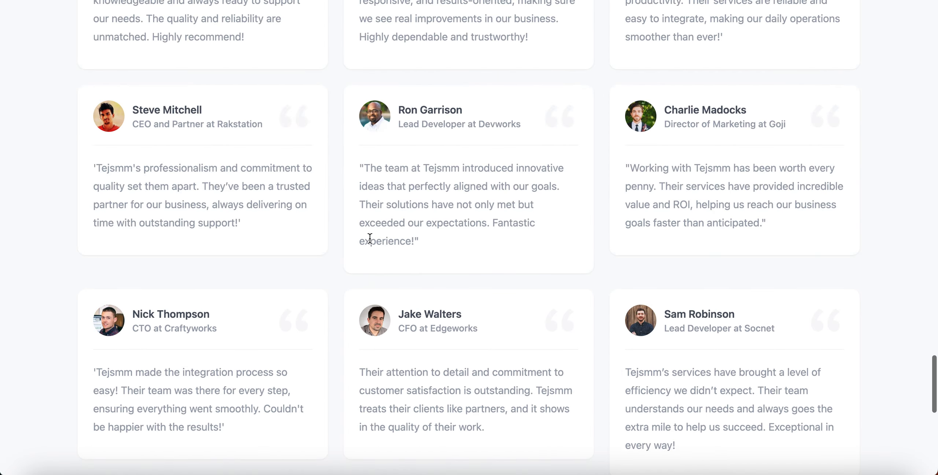
scroll(370, 239, down, 10)
scroll(369, 238, up, 20)
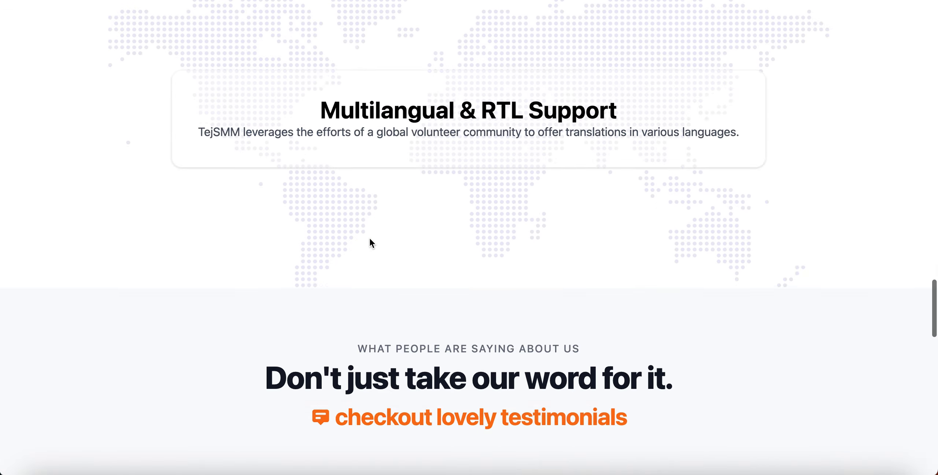
scroll(370, 240, up, 20)
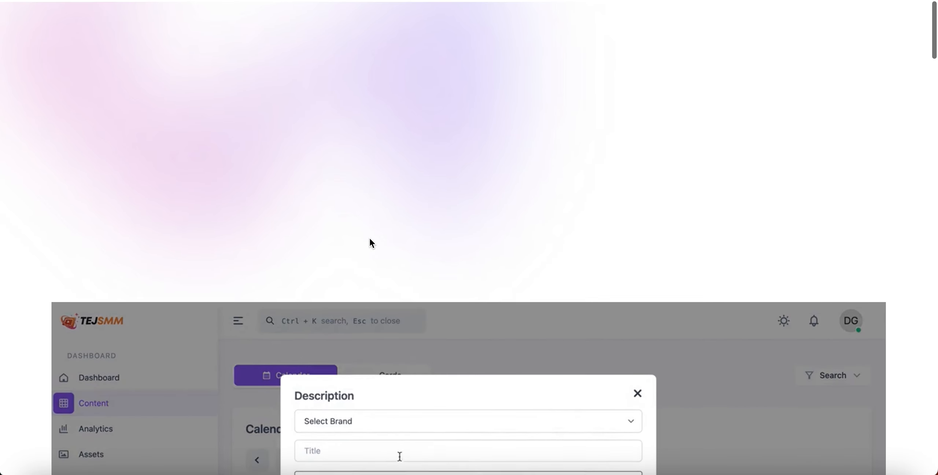